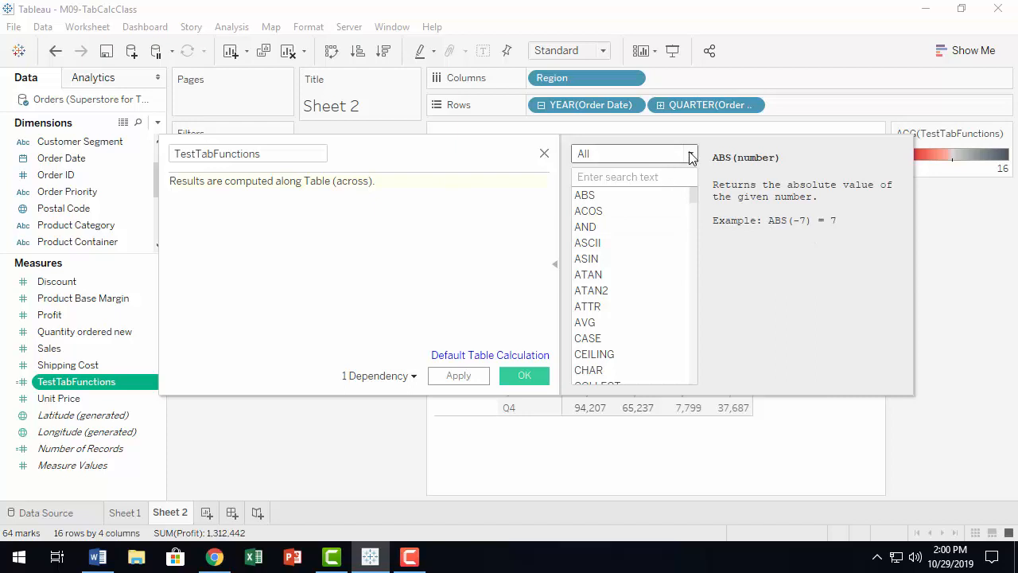
Filter the function list to table calculations and insert the RUNNING_AVG function into the TestTabFunctions formula.
click(691, 154)
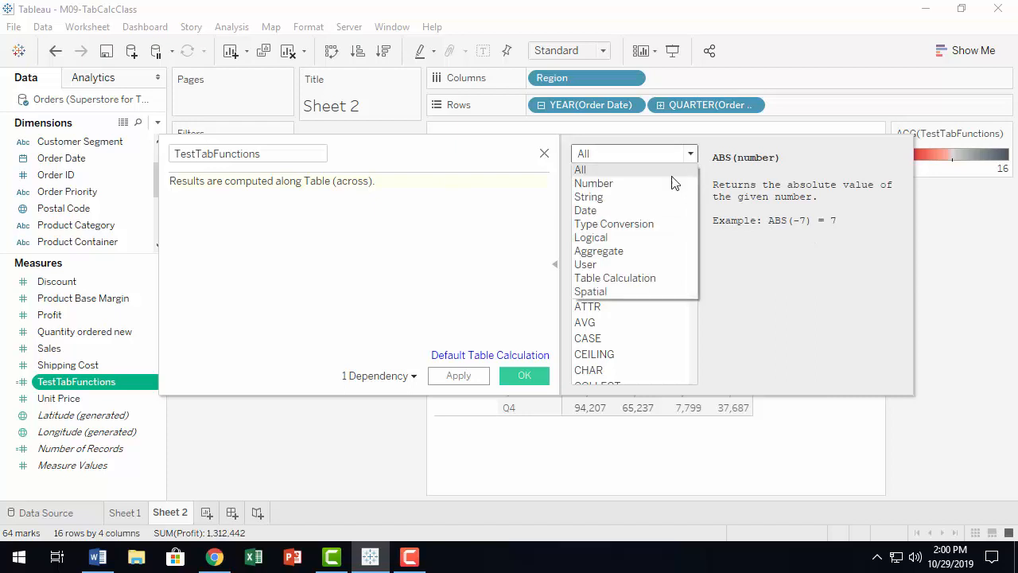
click(647, 279)
scroll(655, 290, down, 2)
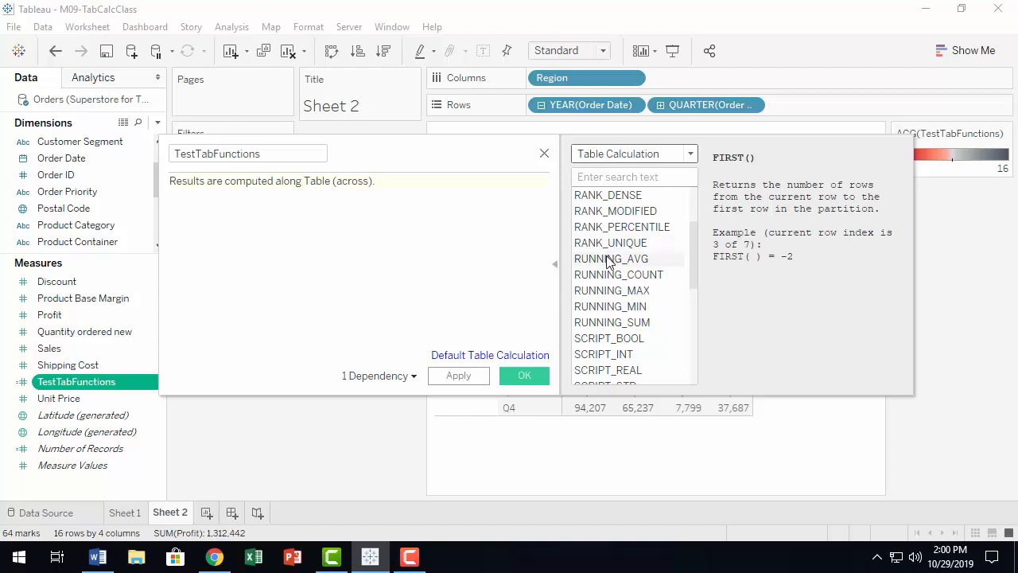
scroll(620, 266, up, 1)
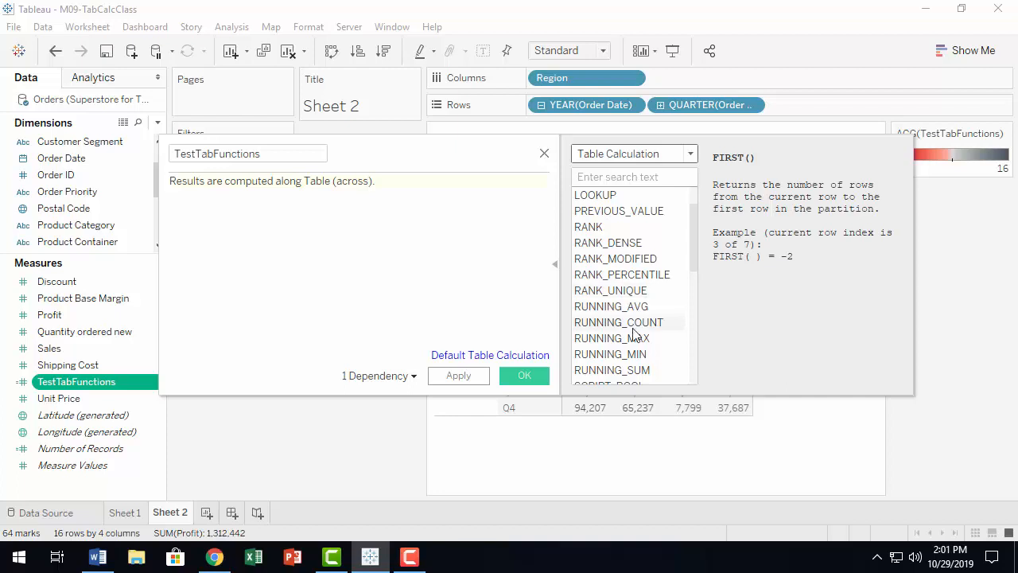
scroll(654, 322, down, 1)
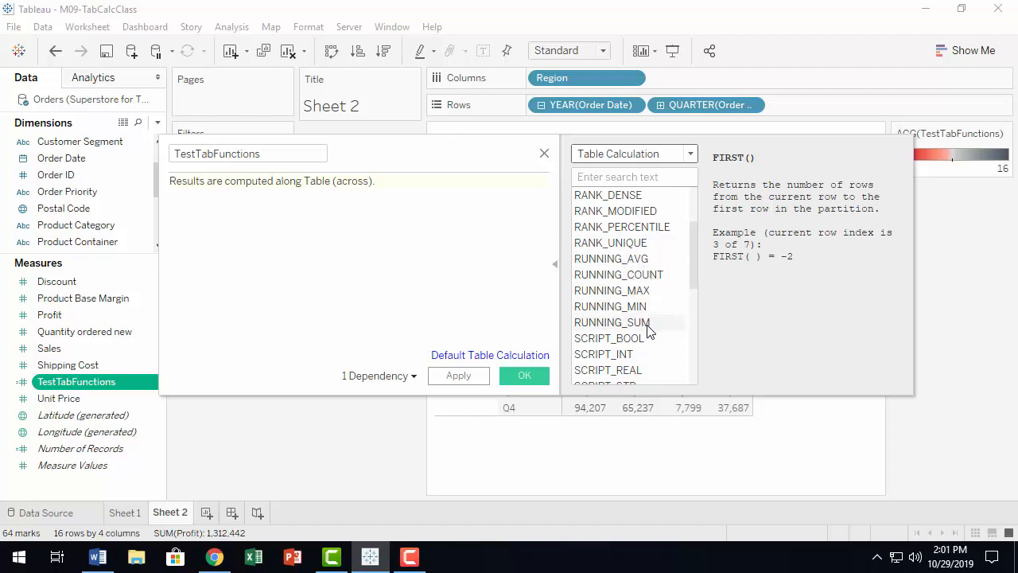
click(644, 260)
double_click(655, 260)
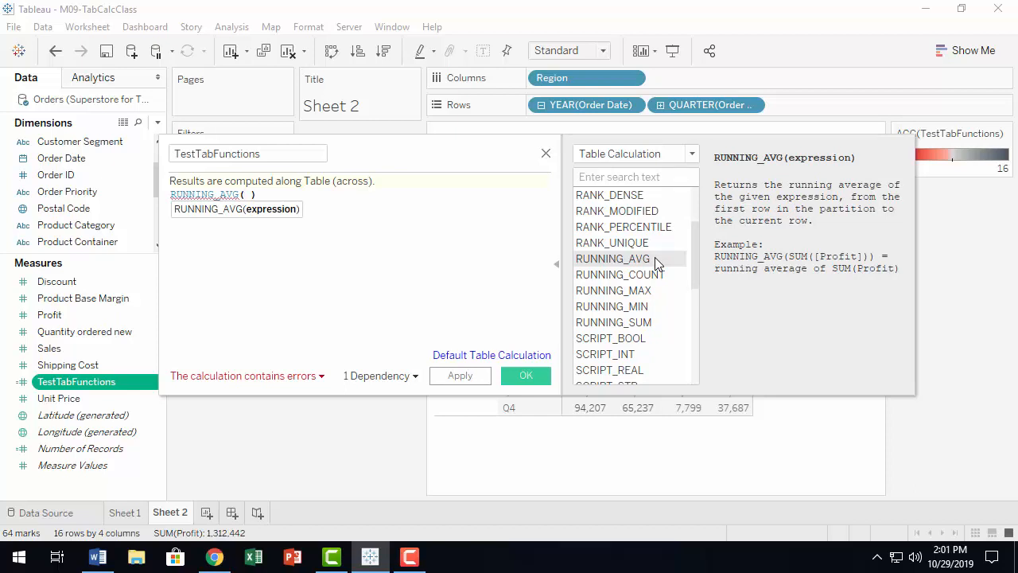
Complete the formula as RUNNING_AVG(SUM([Profit])) and save the calculation.
text(sum)
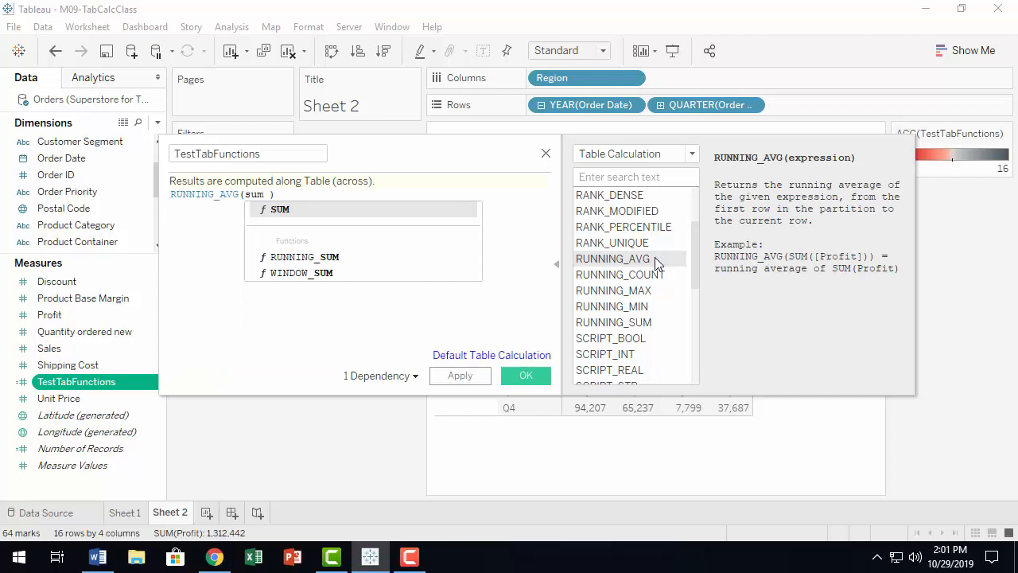
key(Return)
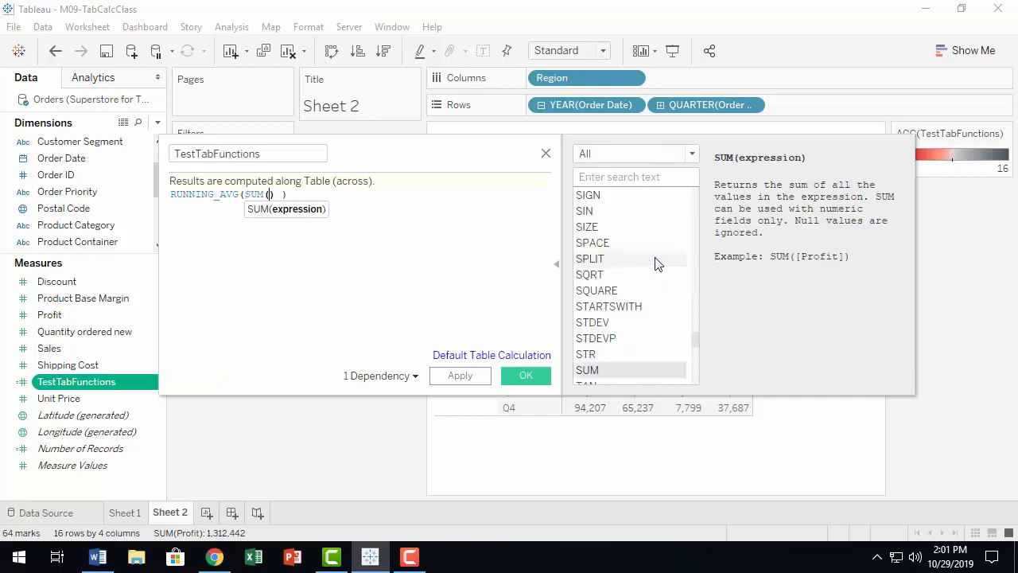
text(pro)
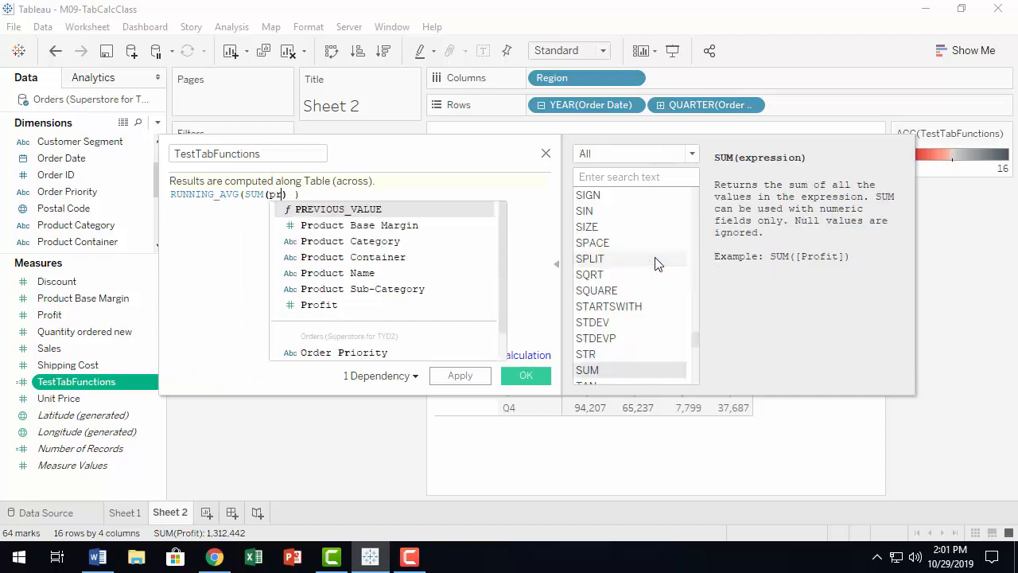
text(f)
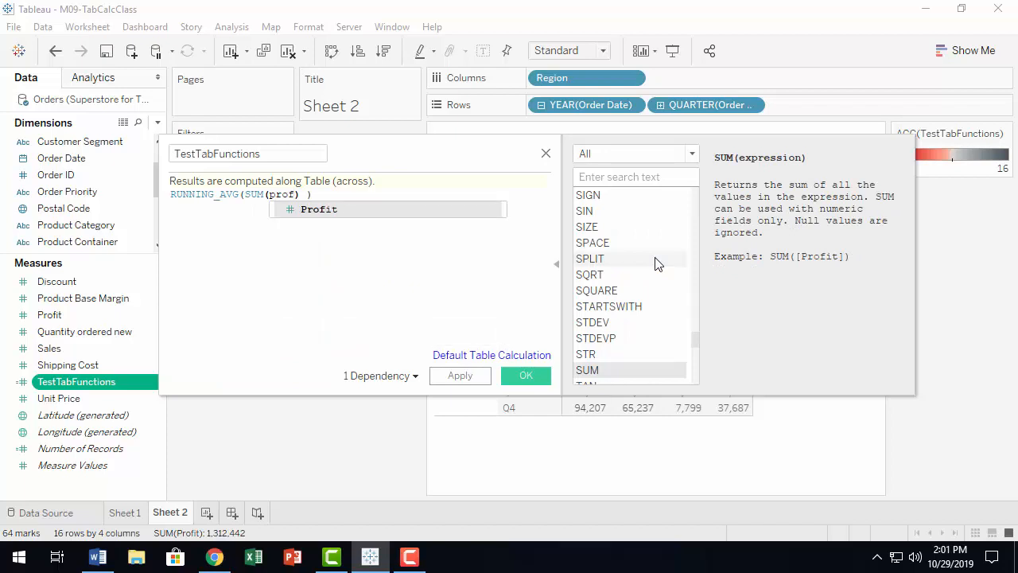
key(Return)
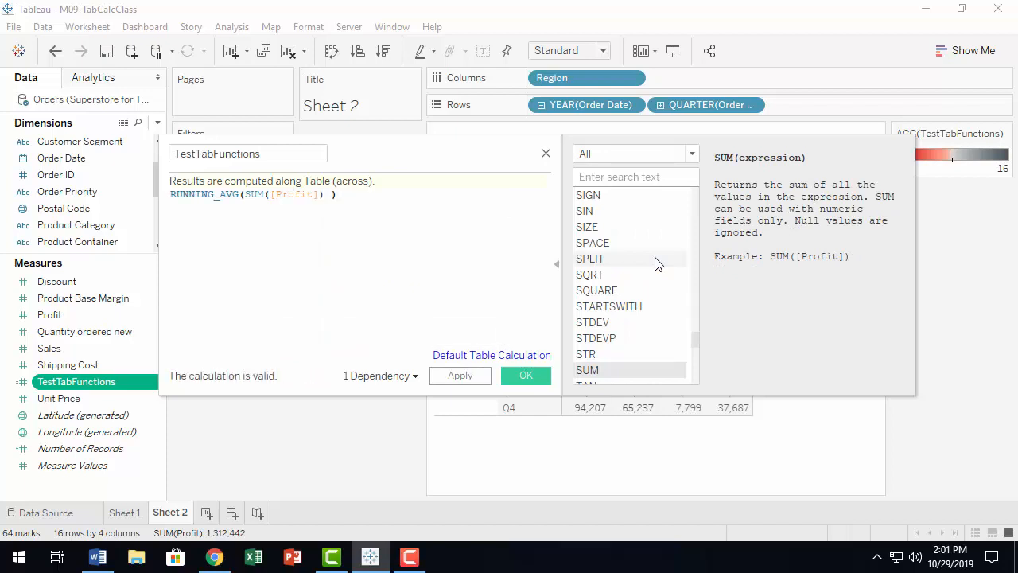
click(519, 375)
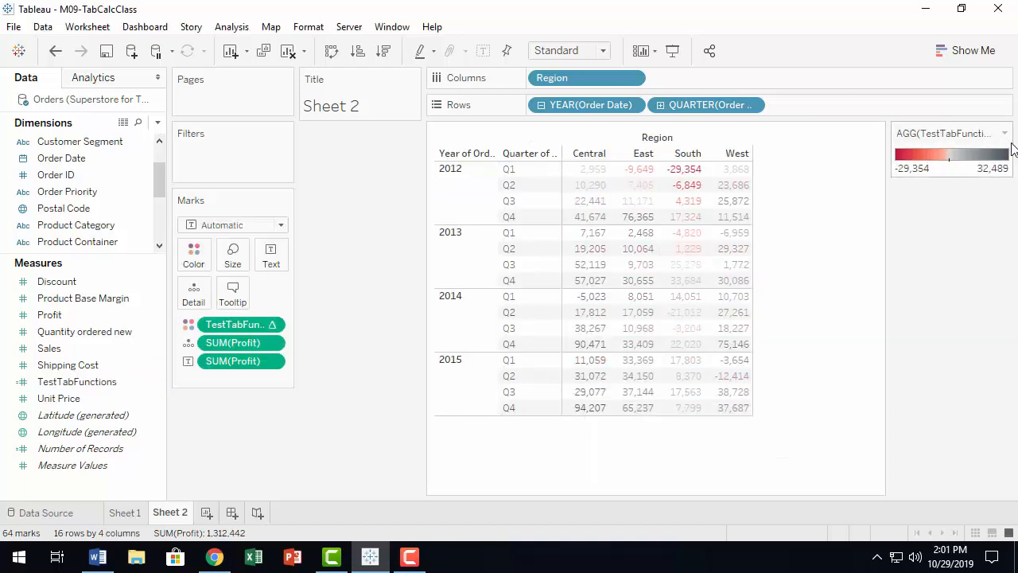
Hide the TestTabFunctions color legend card.
click(1005, 134)
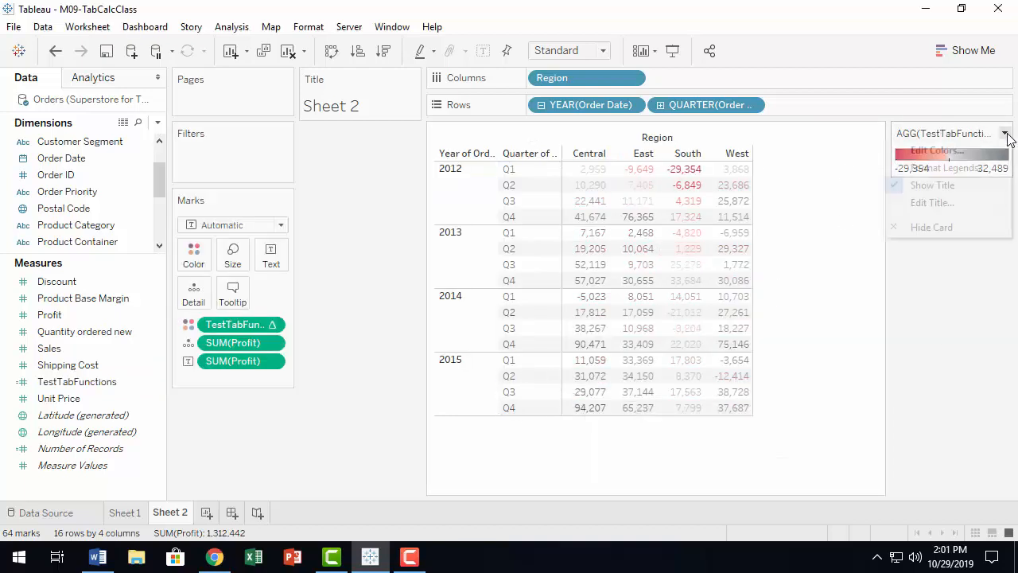
click(937, 228)
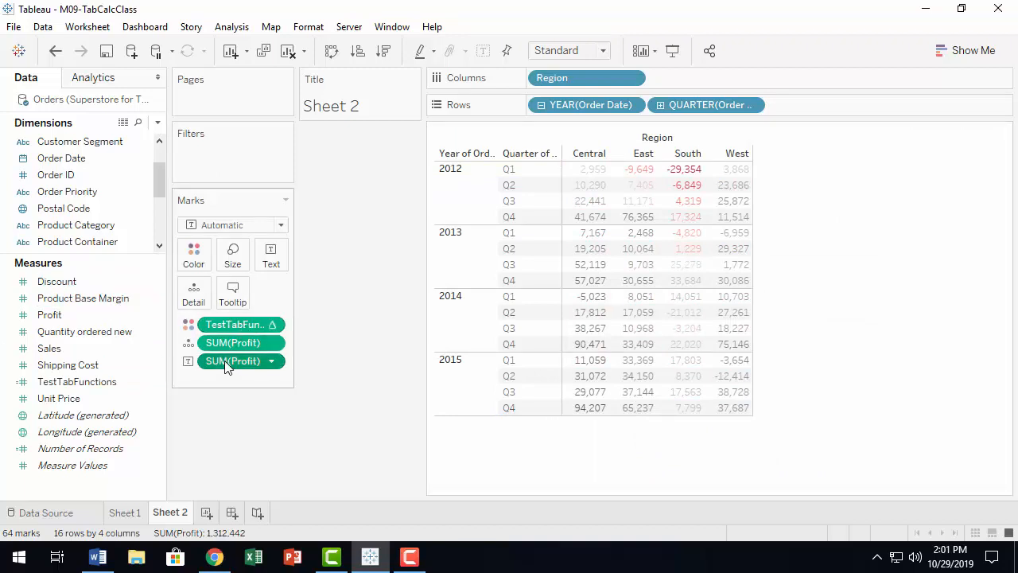
Show TestTabFunctions as the table's text instead of SUM(Profit), keeping only one SUM(Profit) on Detail.
drag(227, 363, 199, 293)
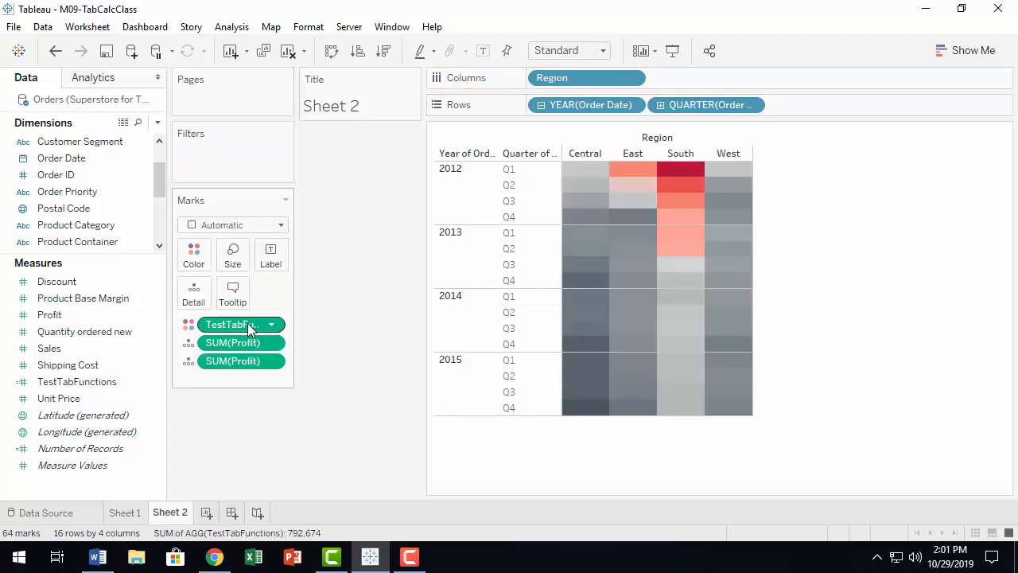
drag(248, 325, 275, 256)
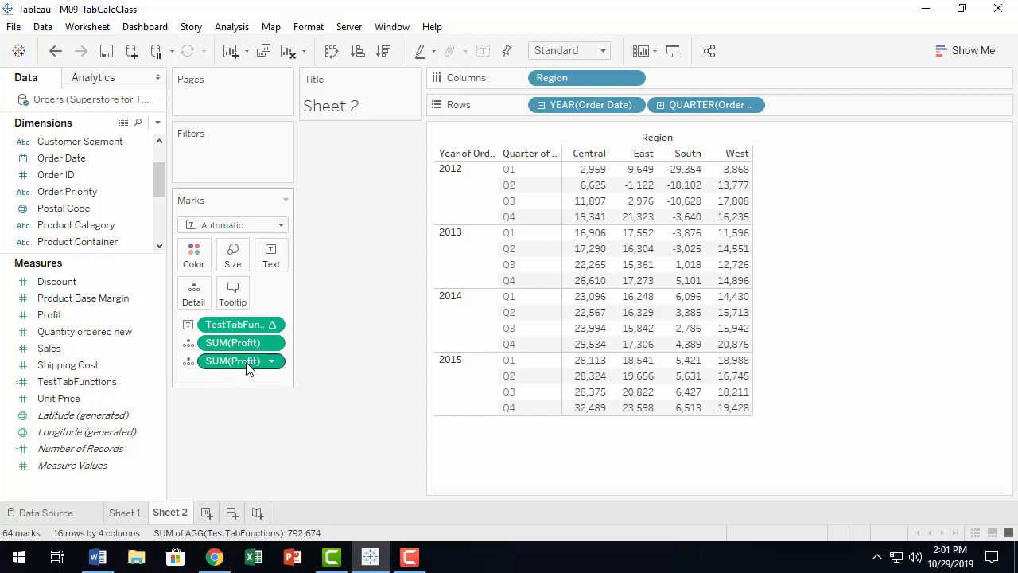
drag(242, 363, 269, 488)
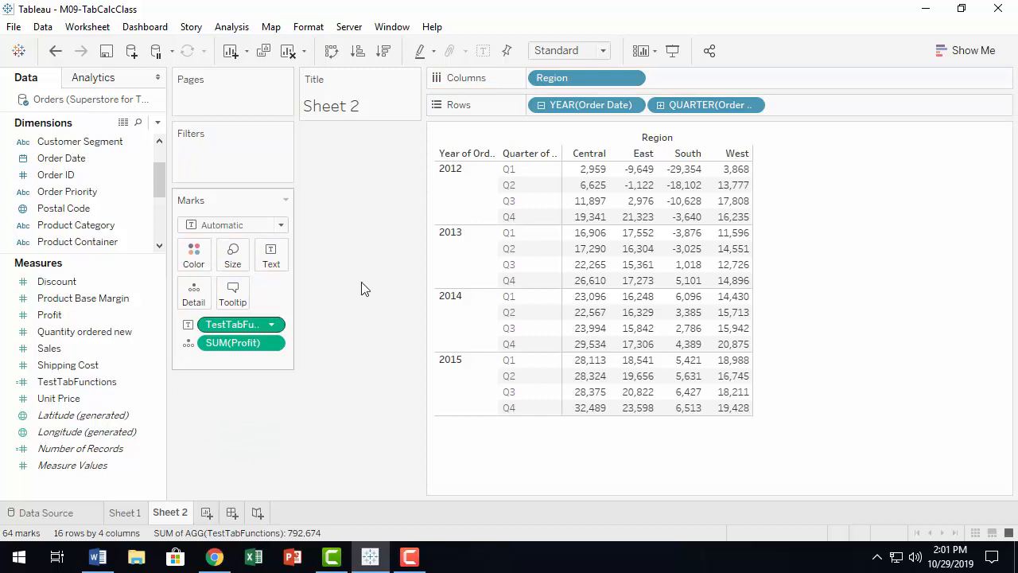
Compare the running averages with the profit table in the M09-TabCalc Word document, and return to Tableau.
mouse_move(588, 187)
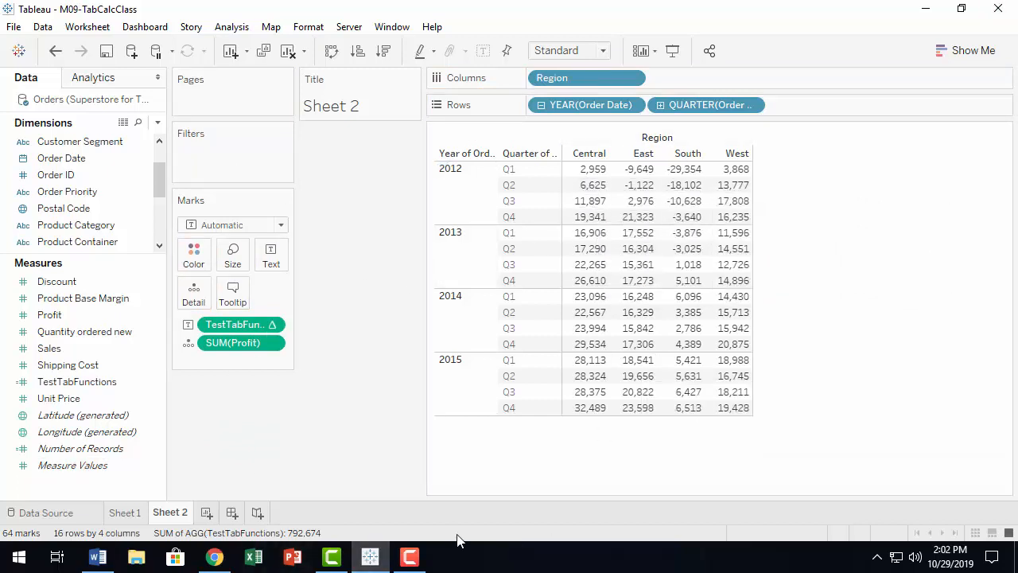
click(97, 557)
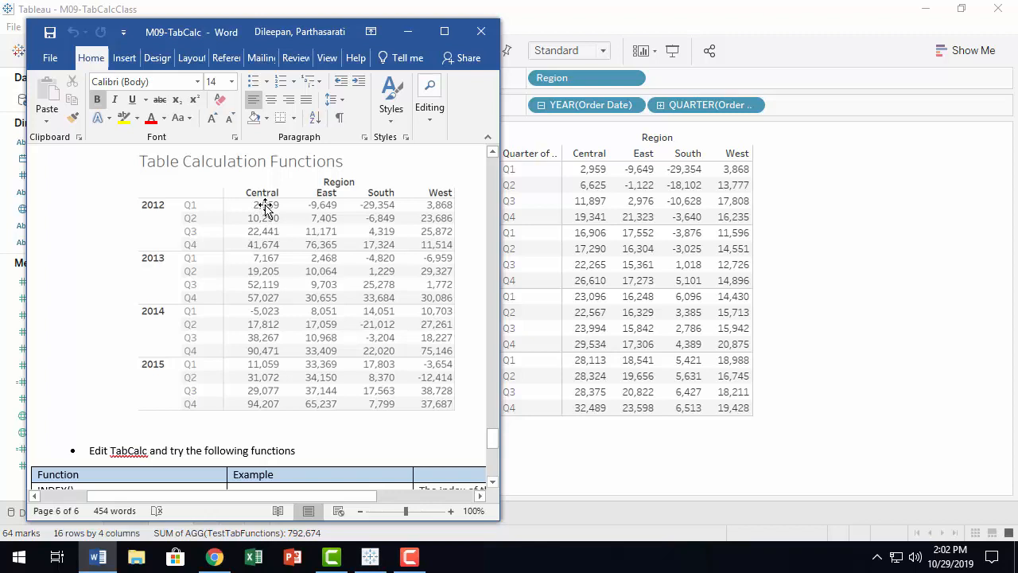
mouse_move(602, 173)
mouse_move(590, 189)
mouse_move(722, 240)
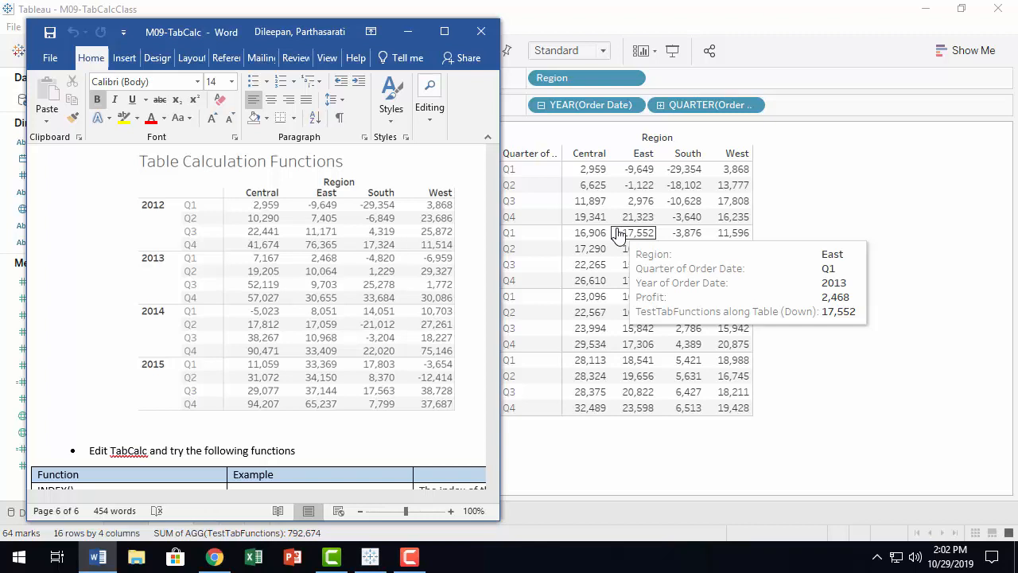
click(774, 19)
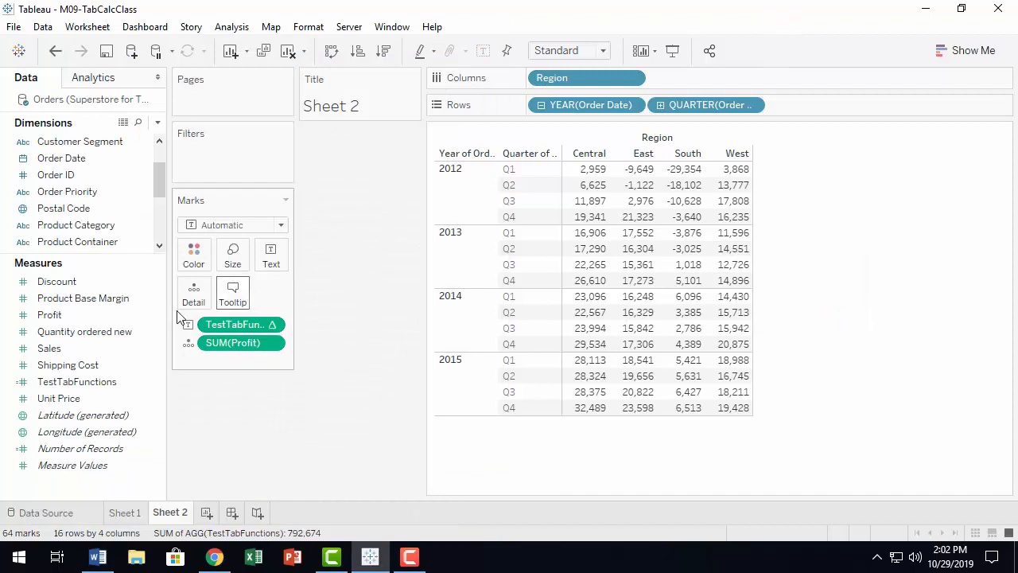
Open the TestTabFunctions calculation for editing and filter the function list to table calculations.
click(157, 385)
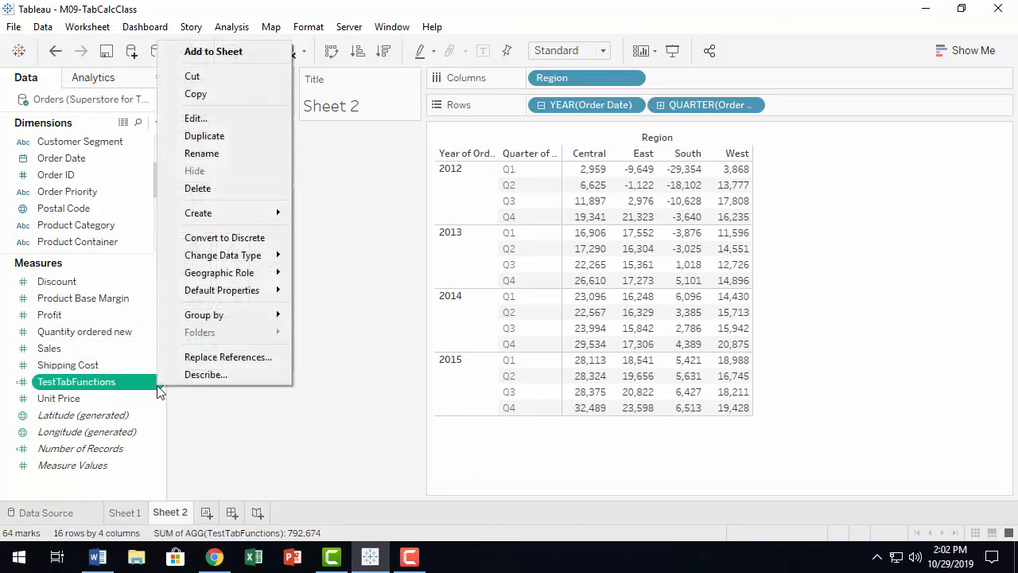
click(196, 119)
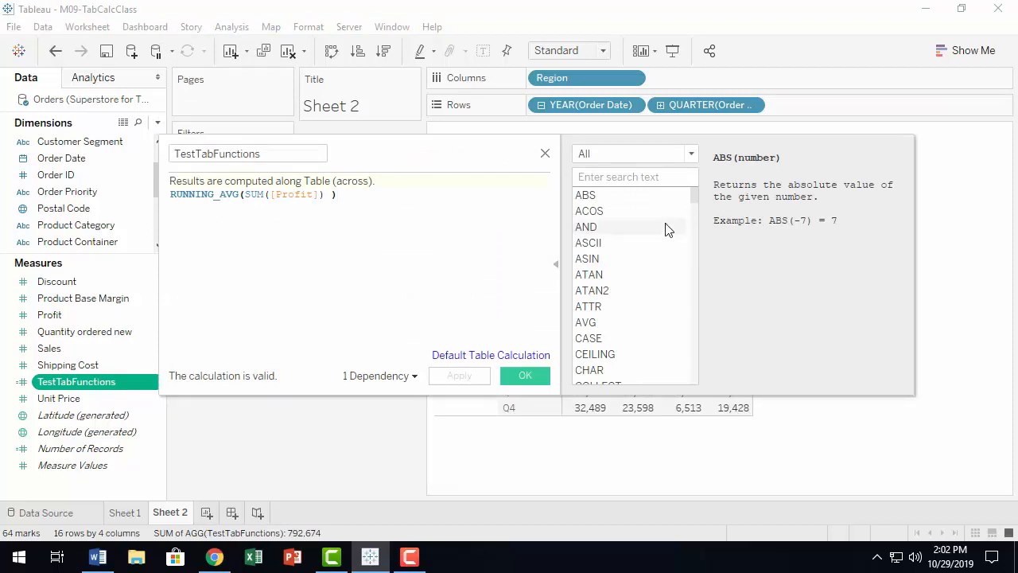
click(692, 153)
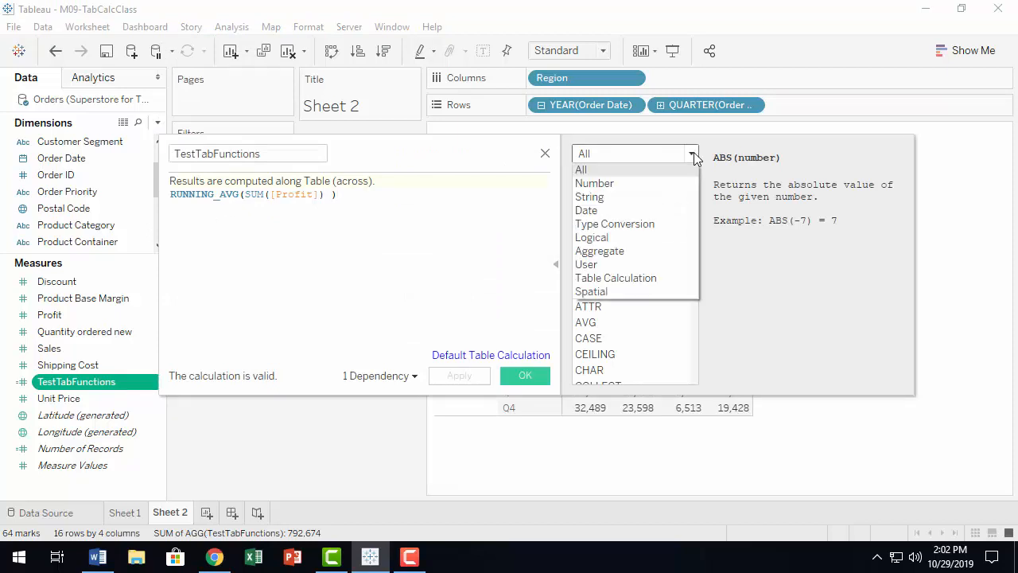
click(635, 278)
scroll(638, 276, down, 4)
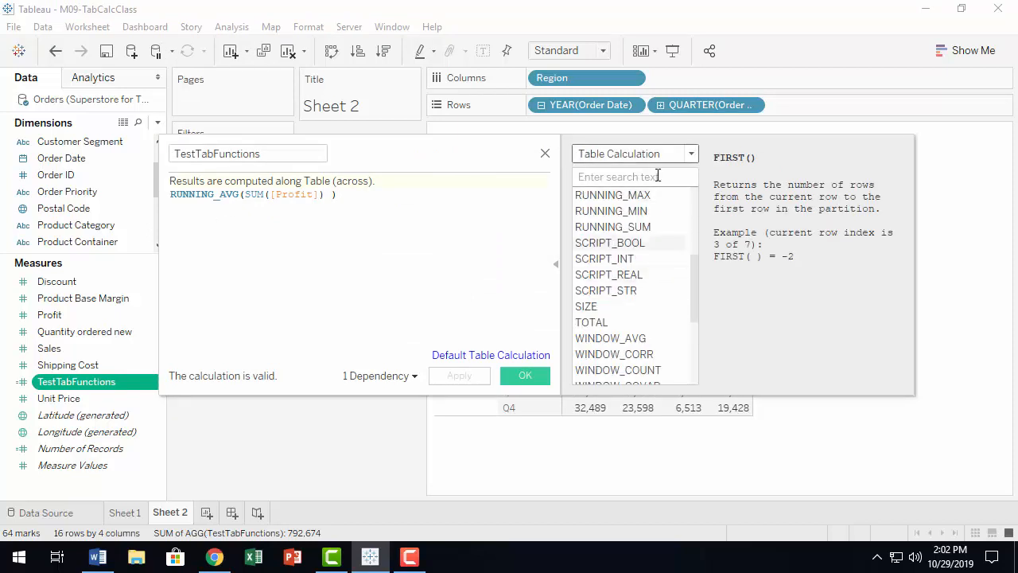
scroll(601, 278, down, 1)
scroll(609, 264, down, 1)
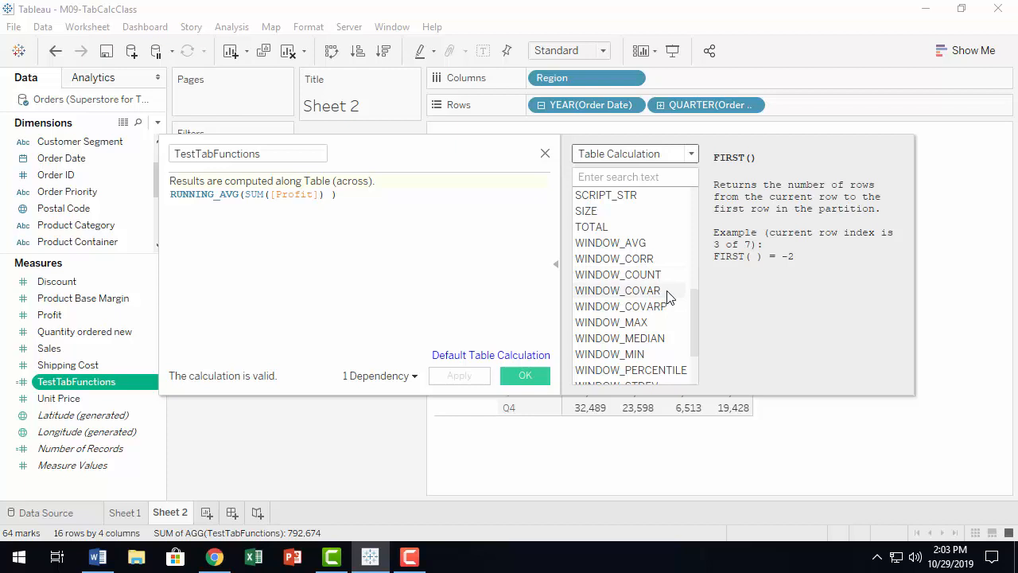
Replace the existing TestTabFunctions formula with the WINDOW_AVG function.
click(648, 261)
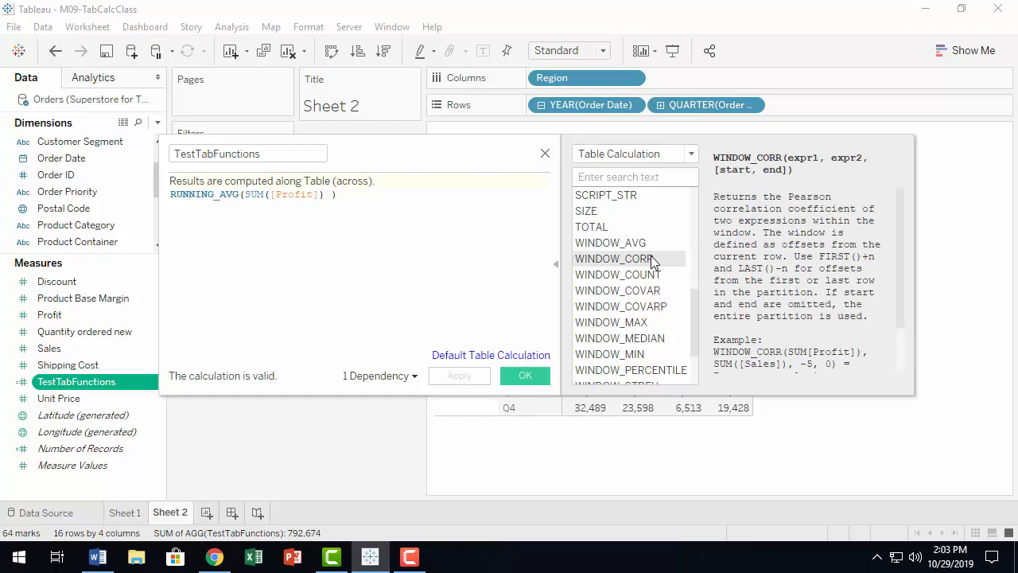
click(652, 249)
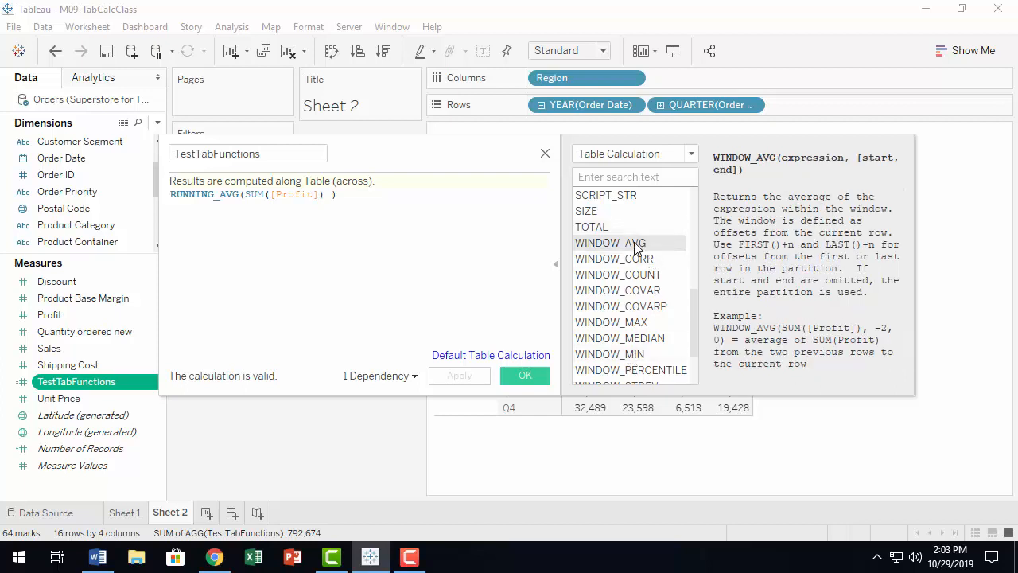
double_click(644, 242)
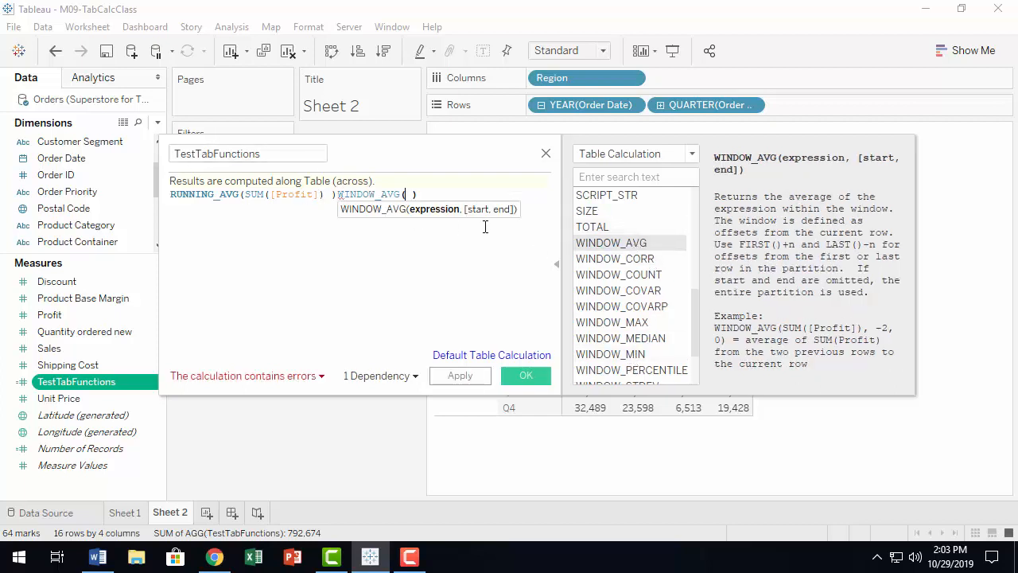
drag(418, 194, 23, 154)
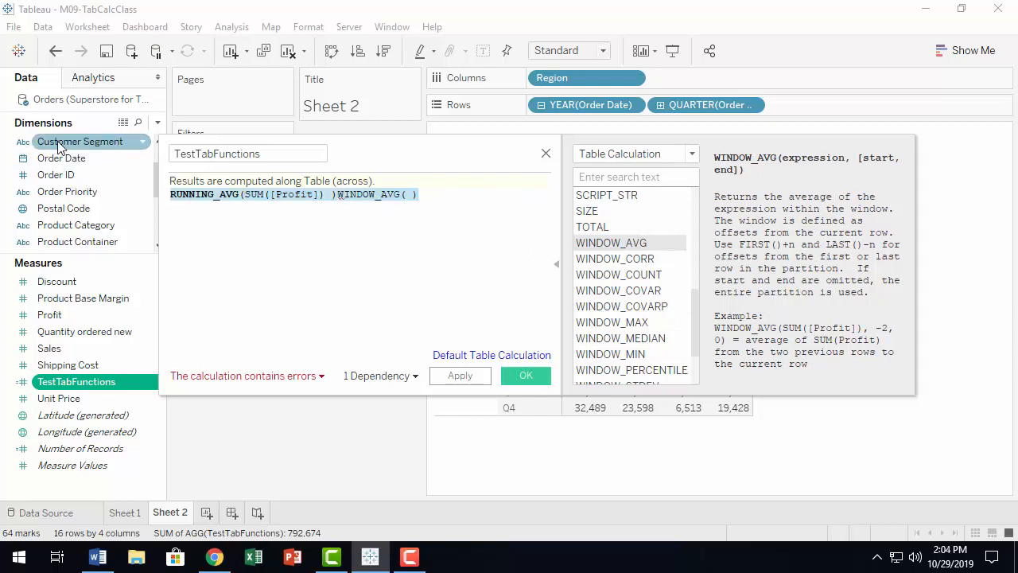
key(Delete)
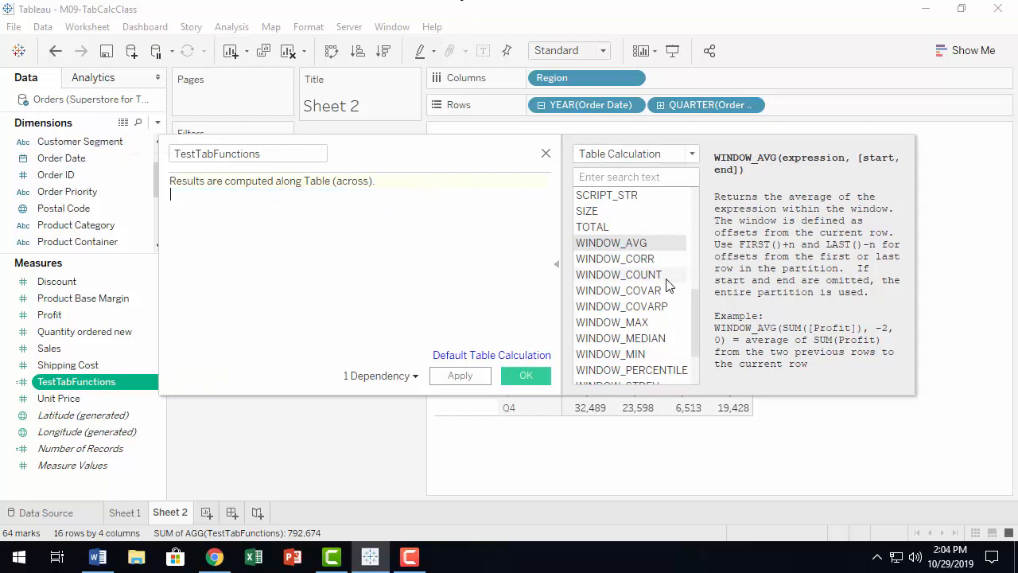
double_click(663, 245)
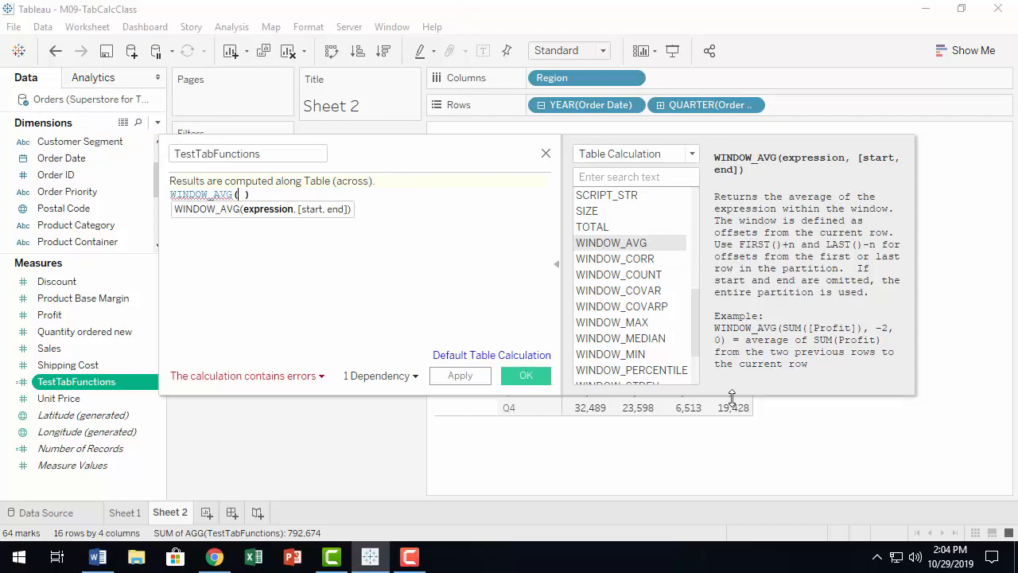
Complete the formula as WINDOW_AVG(SUM([Profit]),-1,1) and save the calculation.
text(SUM)
key(Return)
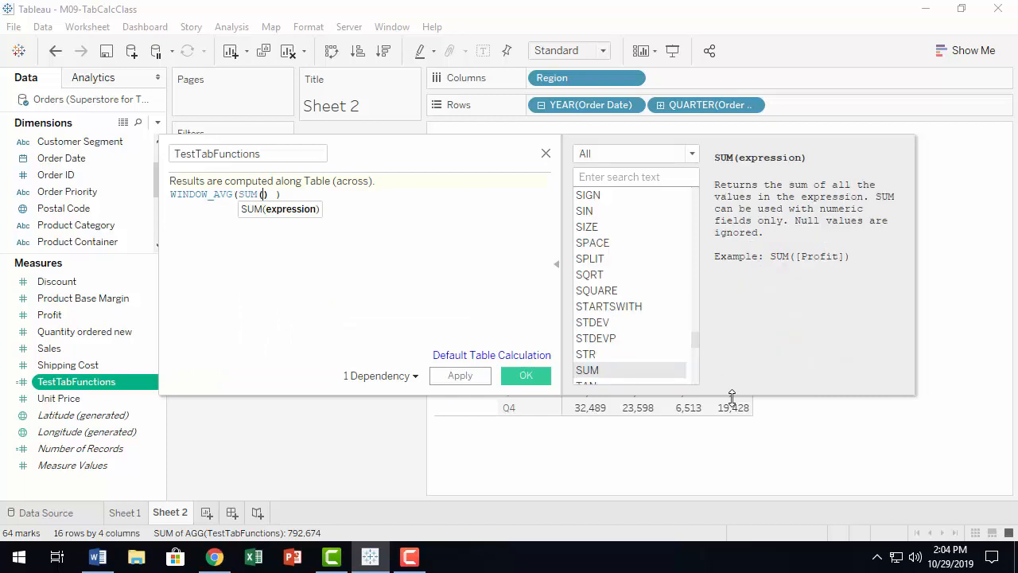
text(prof)
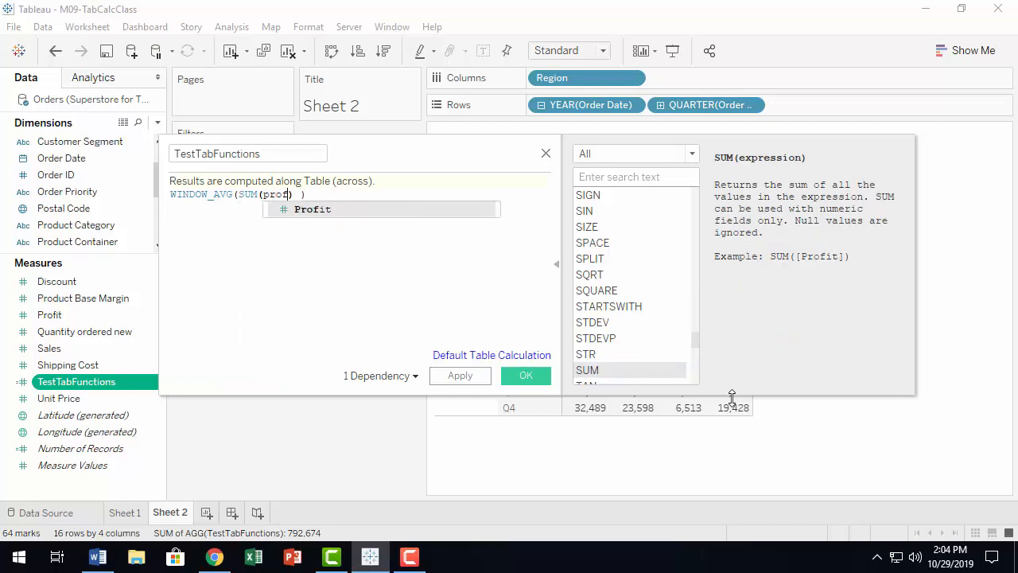
key(Return)
text())
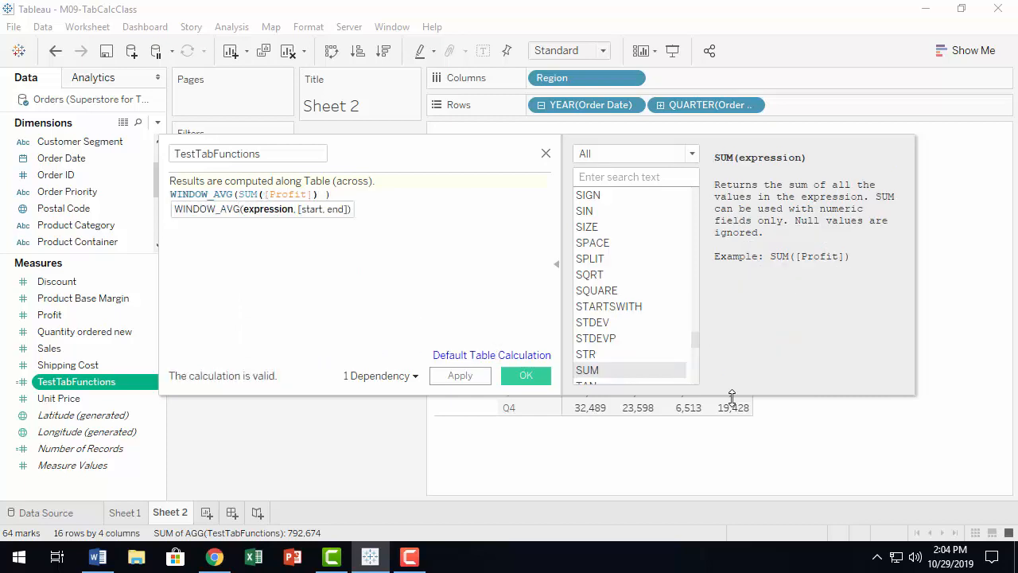
text(,)
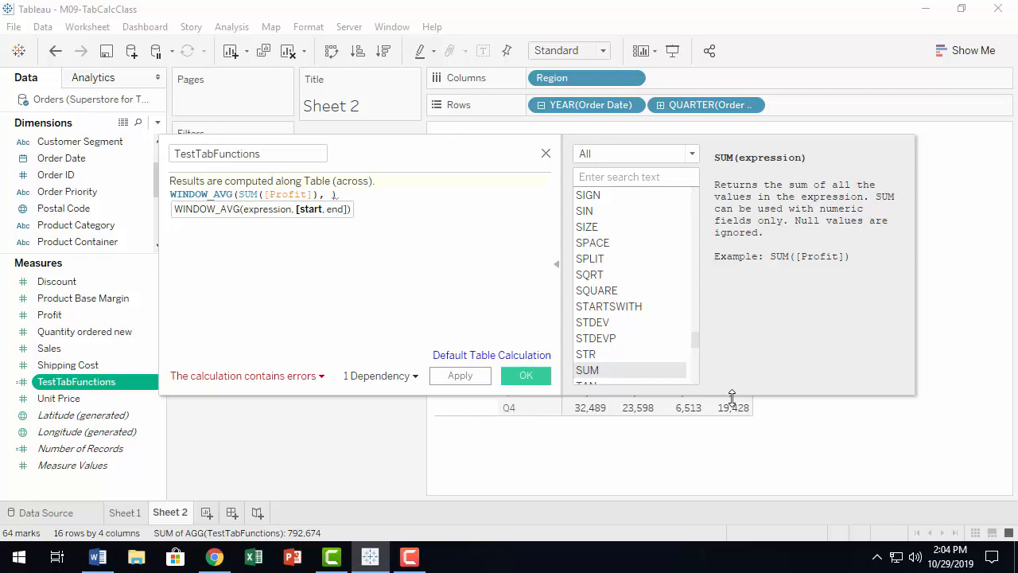
text(-1,1)
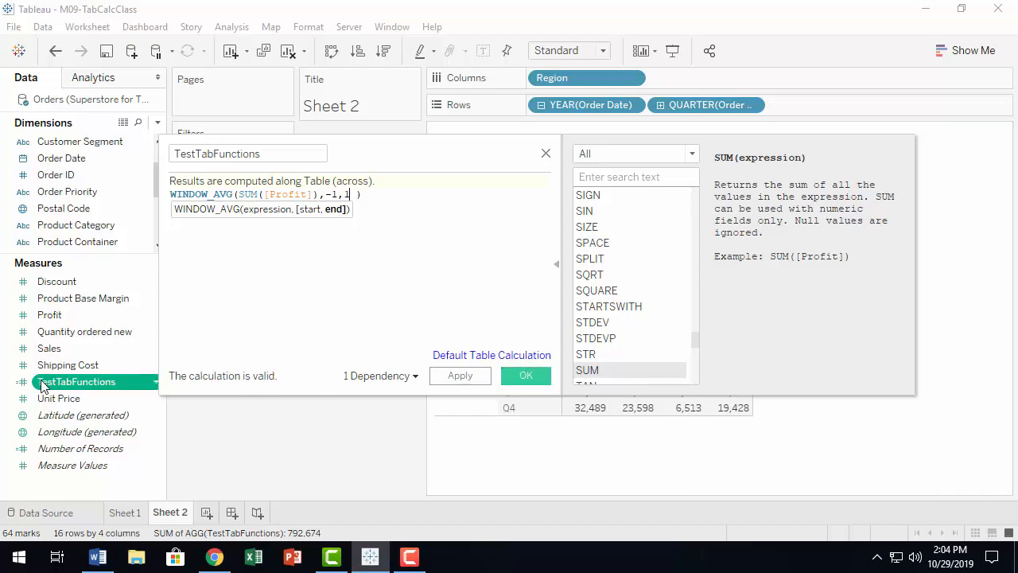
click(521, 374)
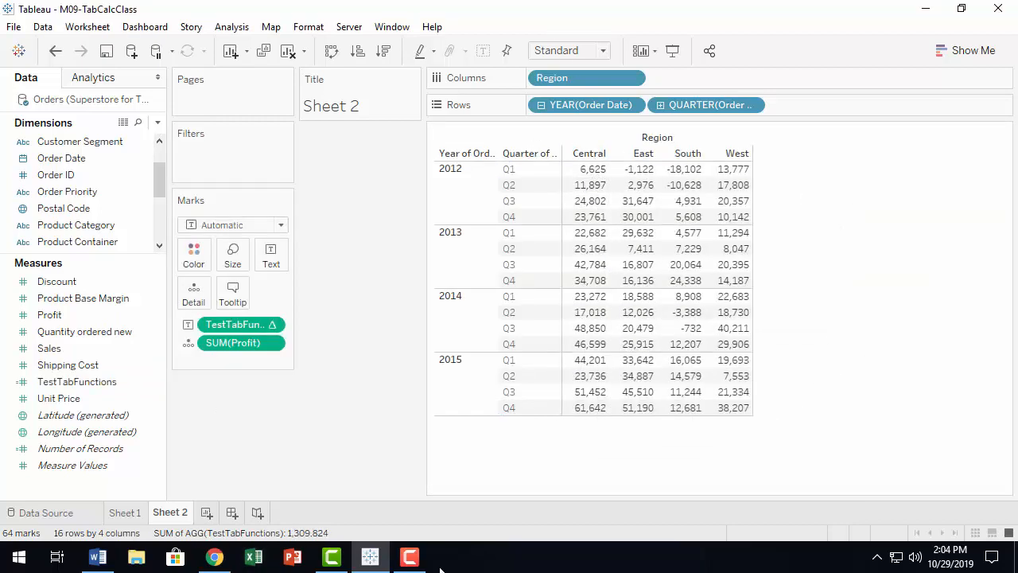
Switch to the M09-TabCalc Word document and compare its profit table with the window averages in the Tableau worksheet.
click(97, 557)
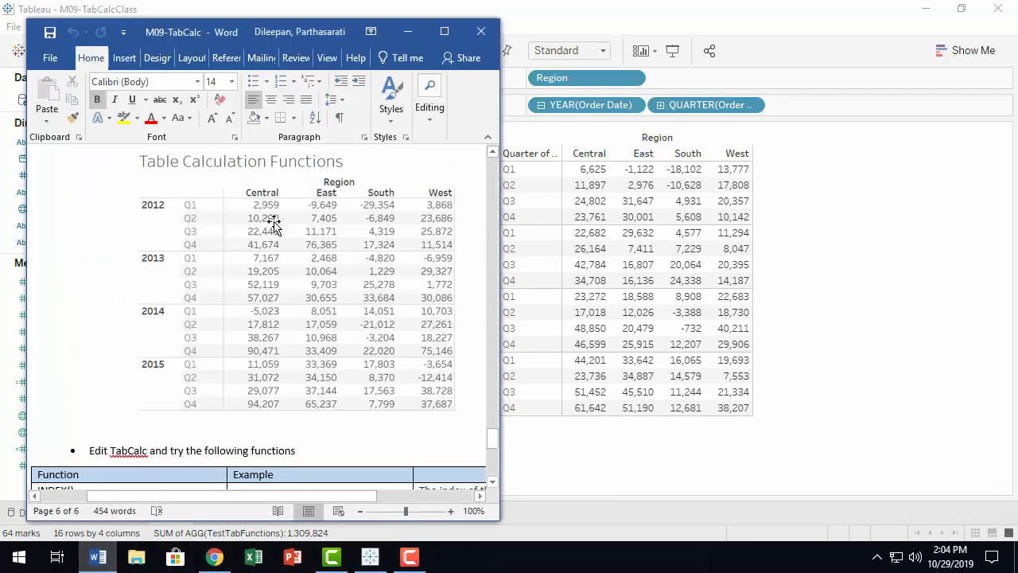
mouse_move(582, 172)
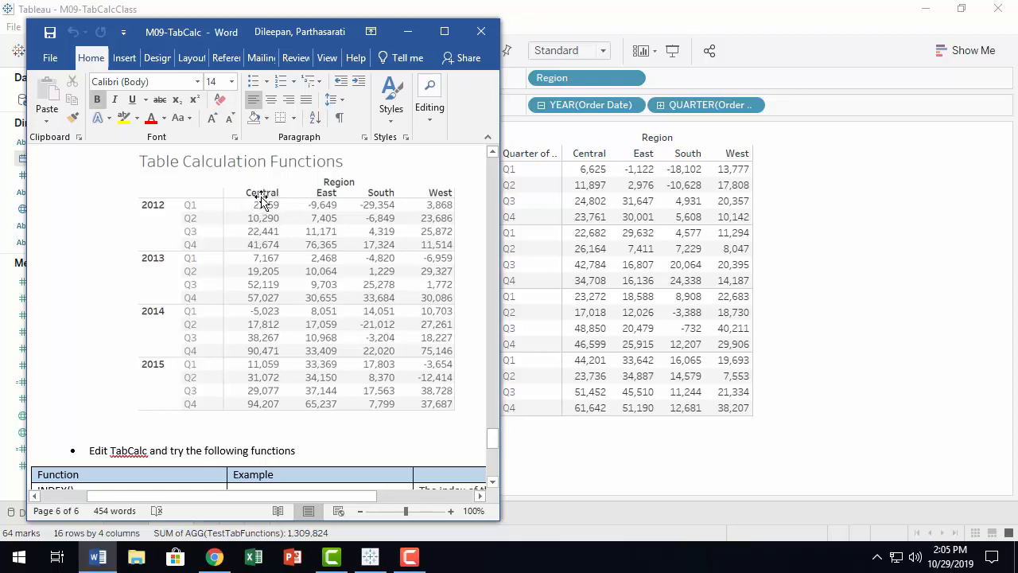
mouse_move(590, 199)
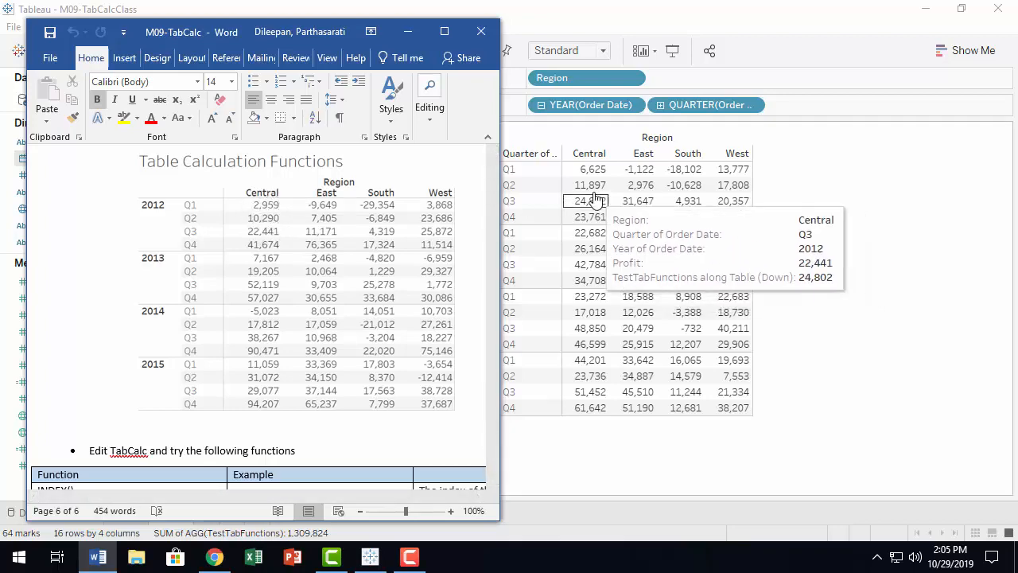